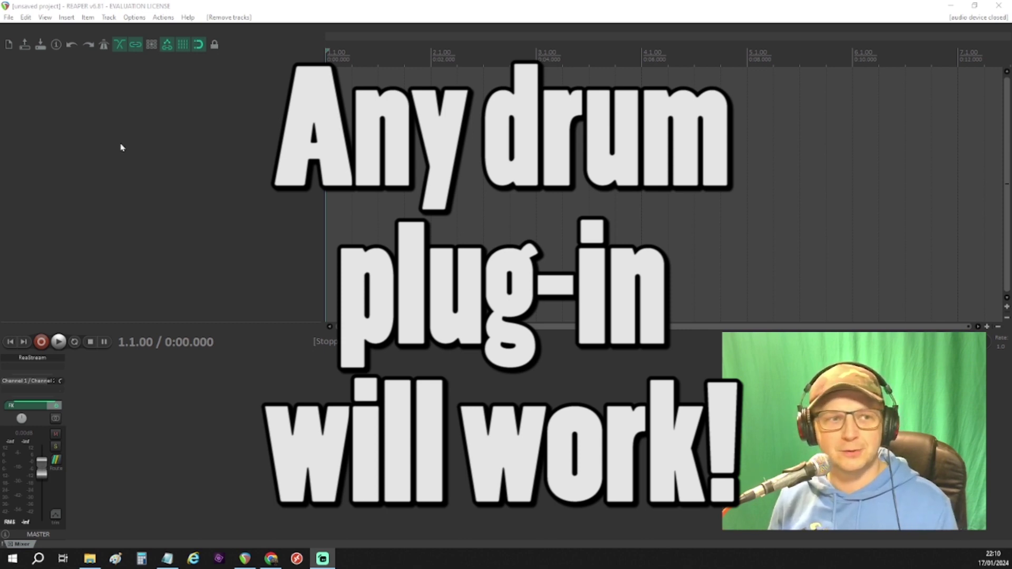
Add a new empty test track, then open and close its effects options
{"action": "double_click", "coordinate": [185, 140]}
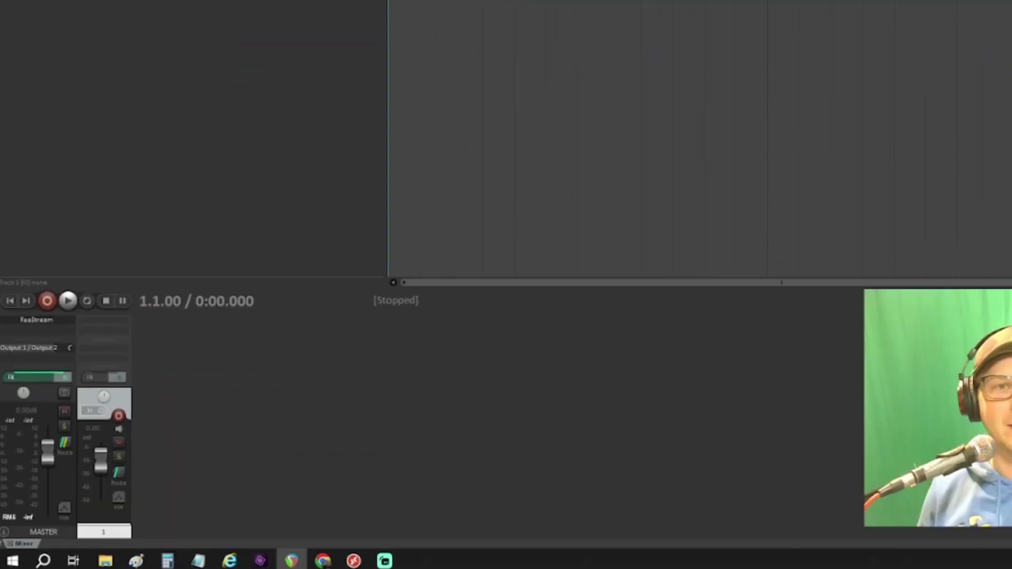
{"action": "right_click", "coordinate": [110, 324]}
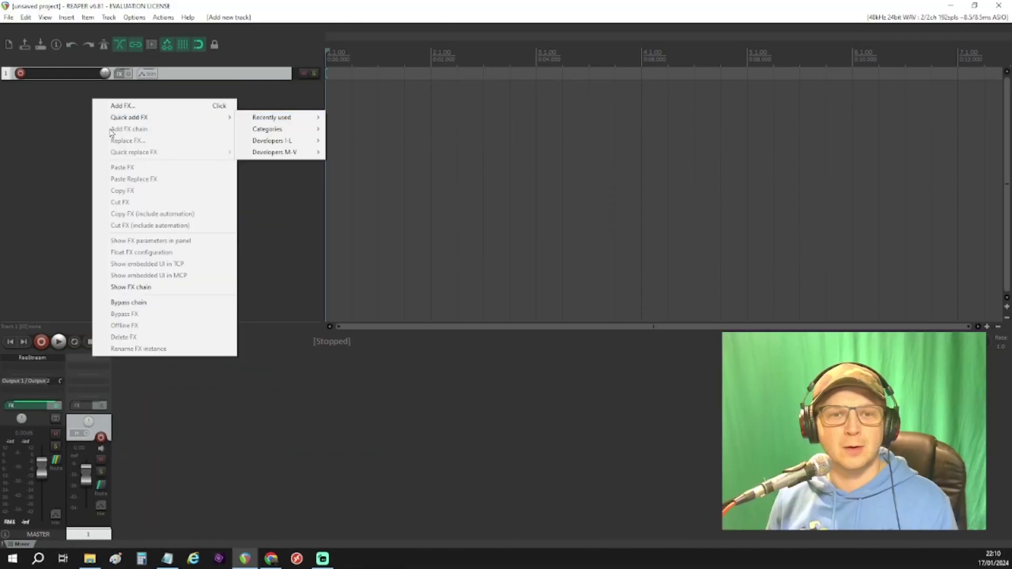
{"action": "left_click", "coordinate": [37, 213]}
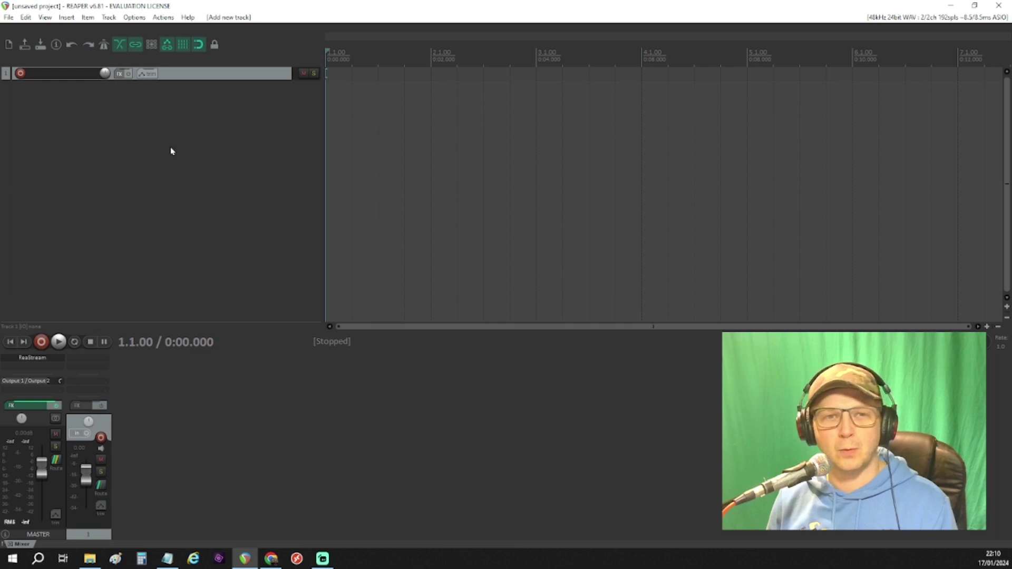
Remove the test track and choose to insert a virtual instrument on a new track
{"action": "right_click", "coordinate": [208, 79]}
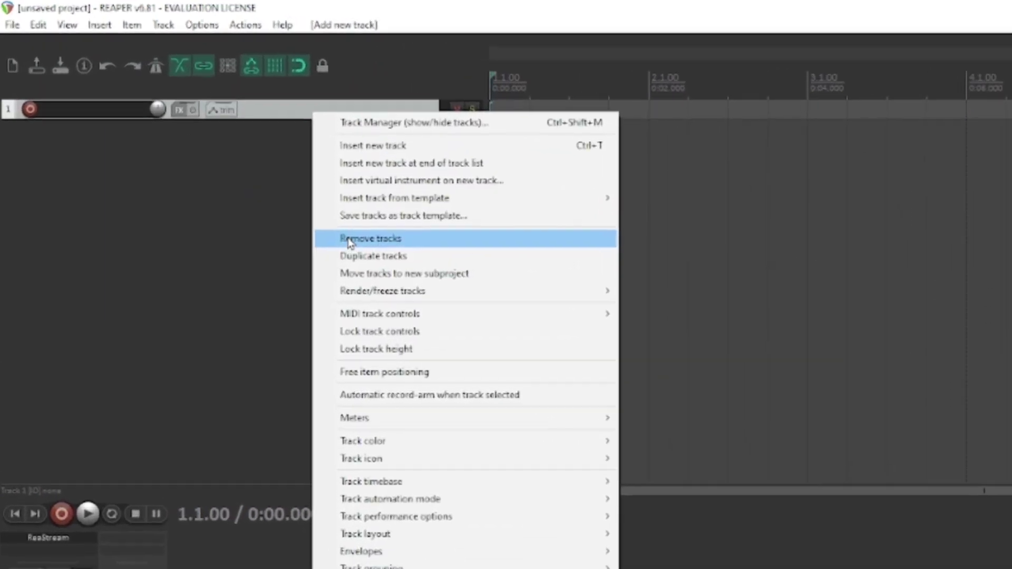
{"action": "left_click", "coordinate": [229, 136]}
{"action": "right_click", "coordinate": [374, 265]}
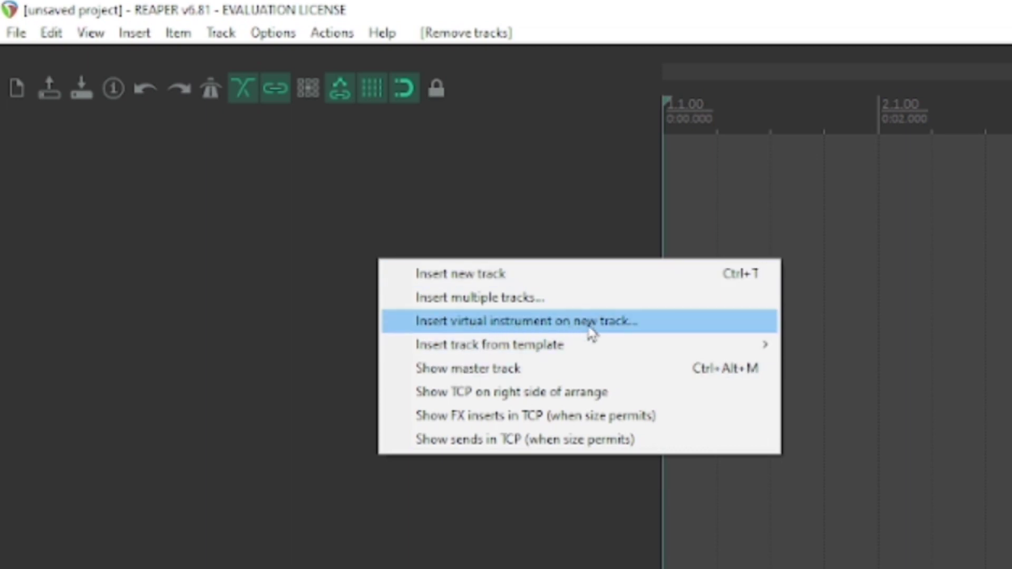
{"action": "left_click", "coordinate": [606, 332]}
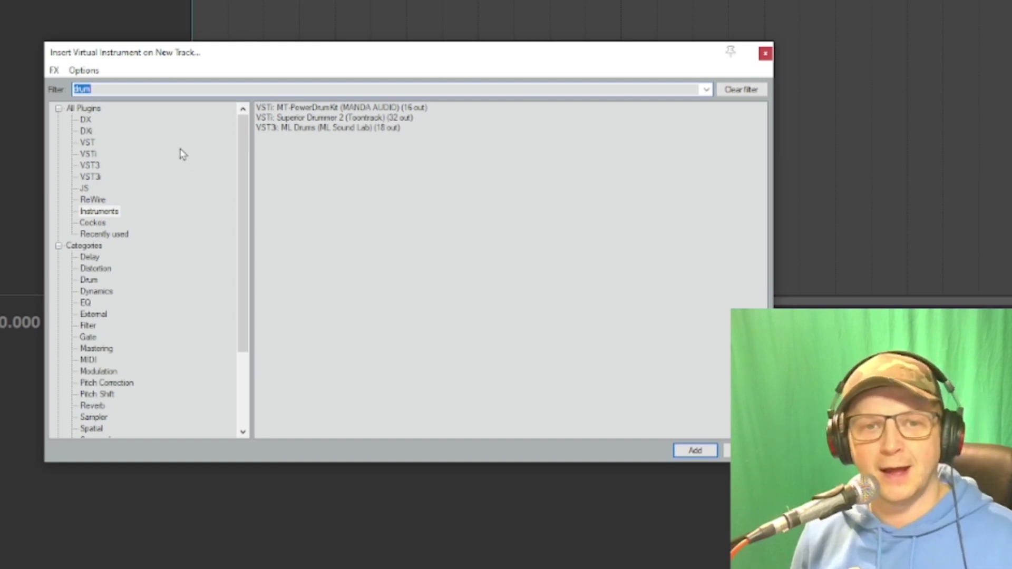
Filter instruments by 'drum', add MT-PowerDrumKit on a new track, and accept the routed output tracks
{"action": "left_click", "coordinate": [101, 90]}
{"action": "double_click", "coordinate": [117, 91]}
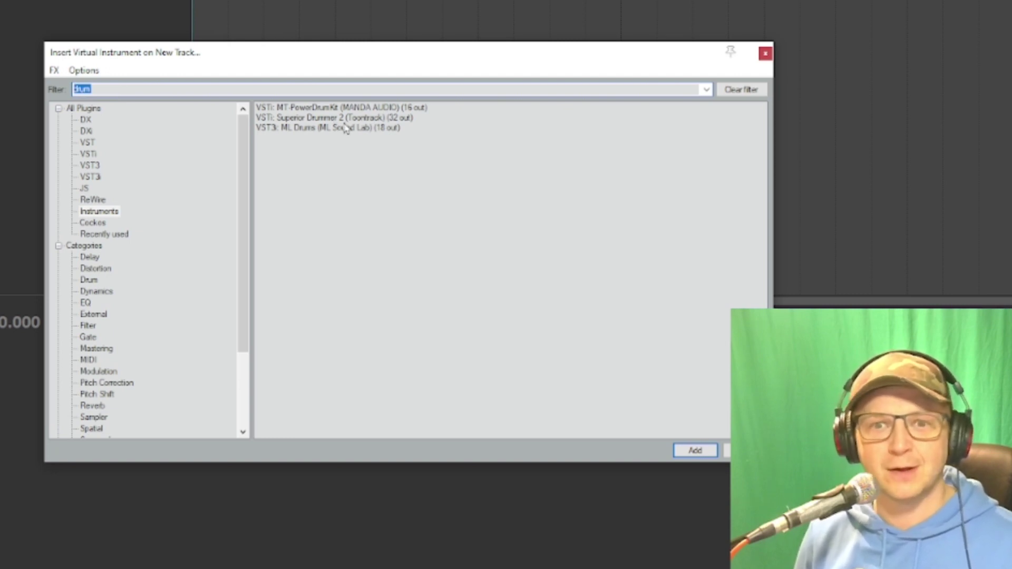
{"action": "left_click", "coordinate": [318, 108]}
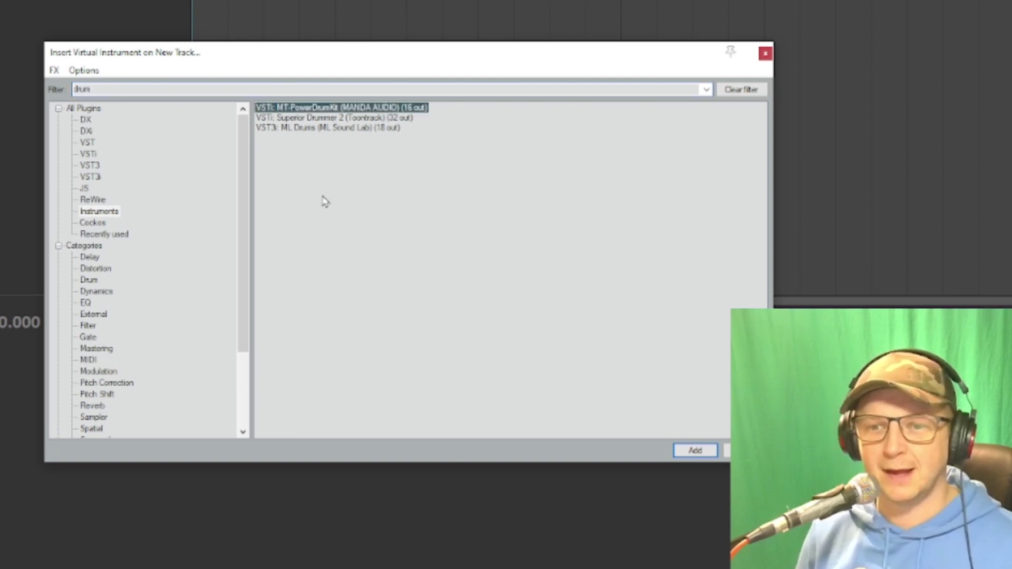
{"action": "left_click", "coordinate": [714, 454]}
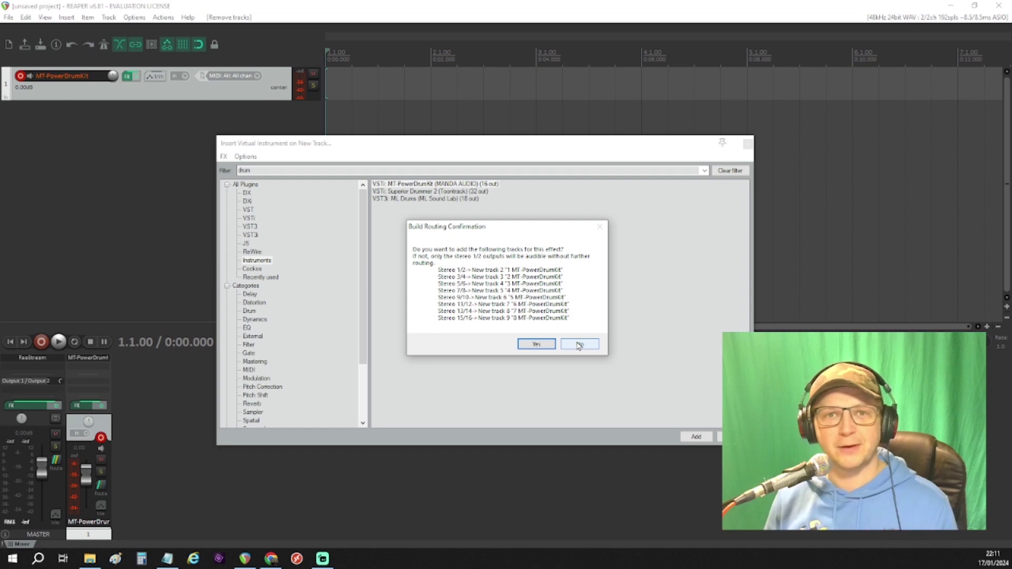
{"action": "left_click", "coordinate": [535, 345]}
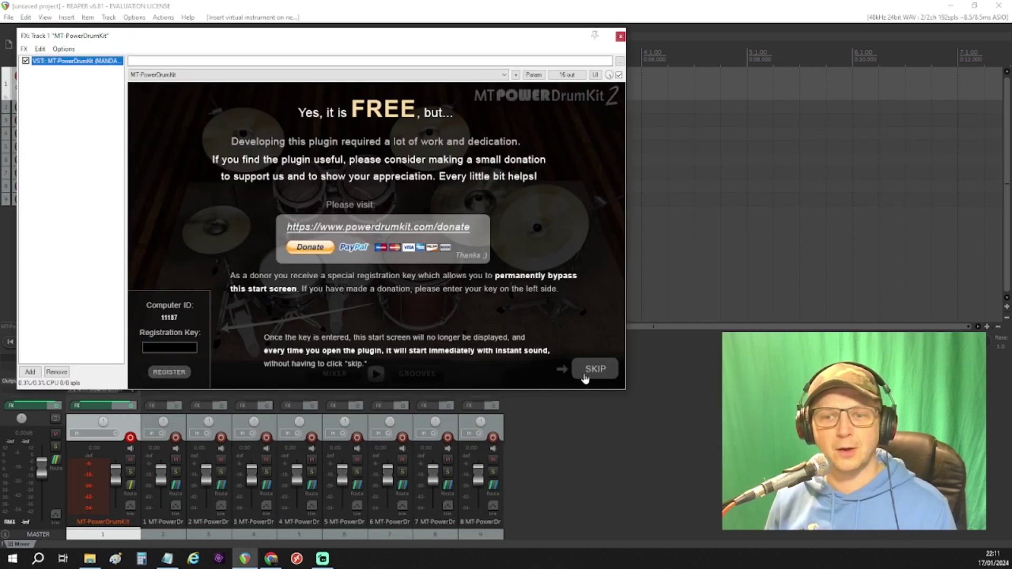
Skip the MT-PowerDrumKit donation screen, browse its grooves, then switch to its mixer view
{"action": "left_click", "coordinate": [594, 369]}
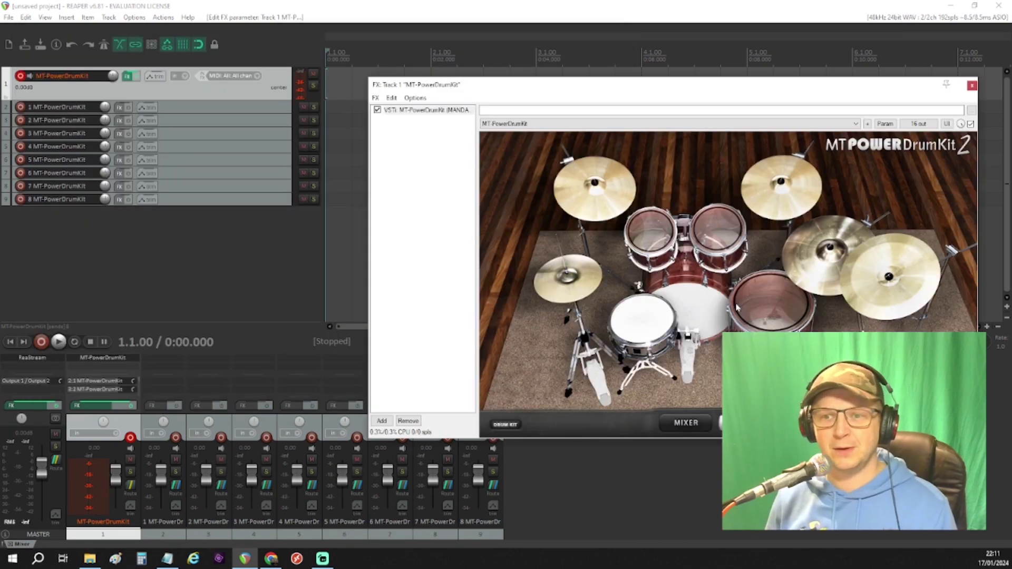
{"action": "left_click", "coordinate": [754, 422]}
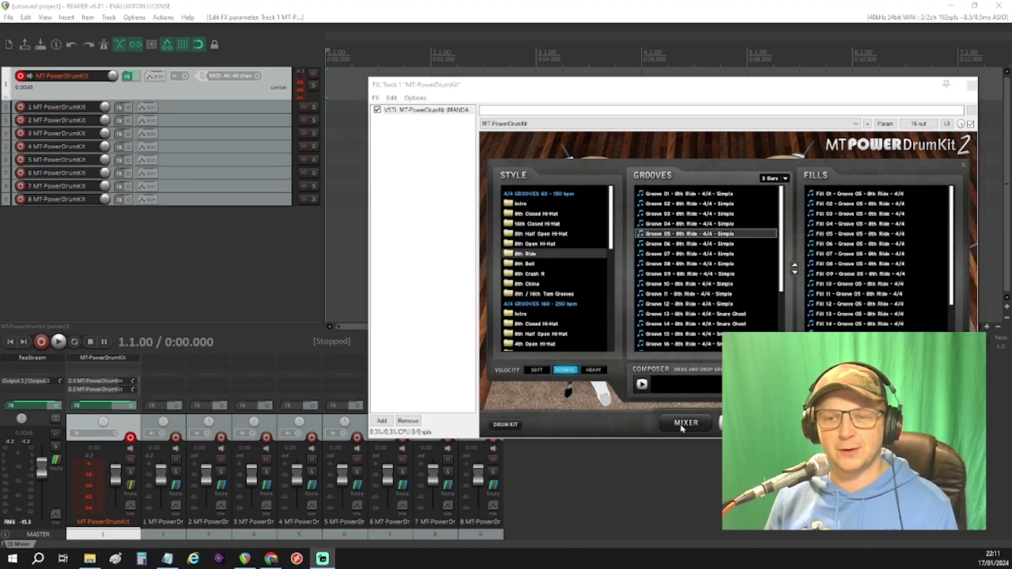
{"action": "left_click", "coordinate": [682, 427]}
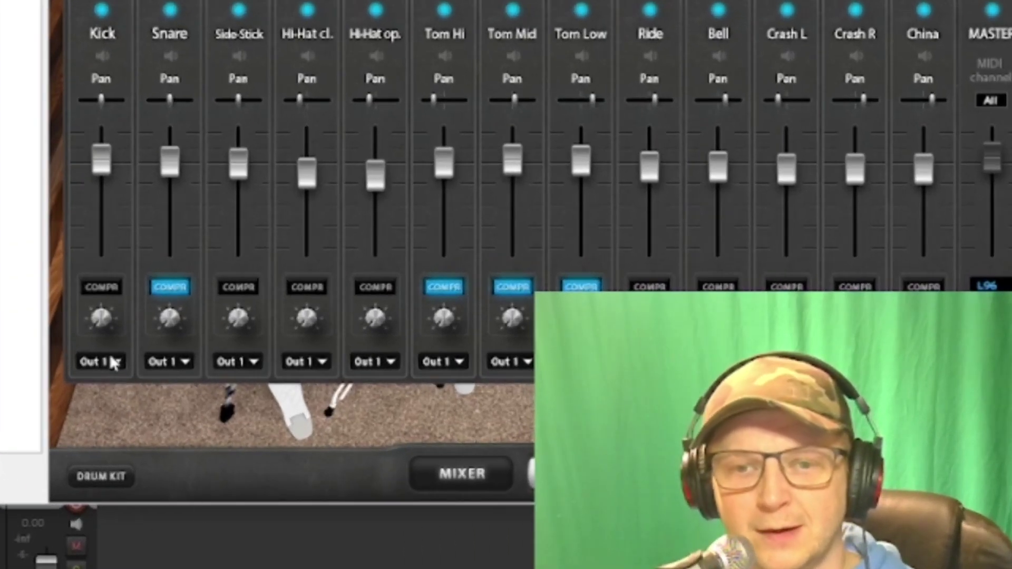
Route Snare and Side-Stick to Out 2 and both hi-hats to Out 3, then close the mixer
{"action": "left_click", "coordinate": [185, 360]}
{"action": "left_click", "coordinate": [167, 391]}
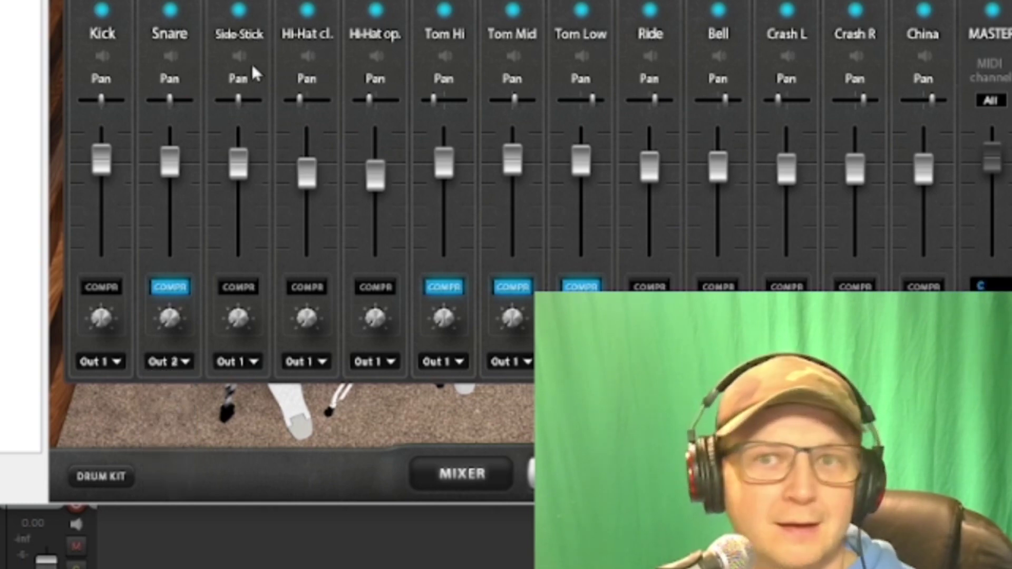
{"action": "left_click", "coordinate": [253, 362]}
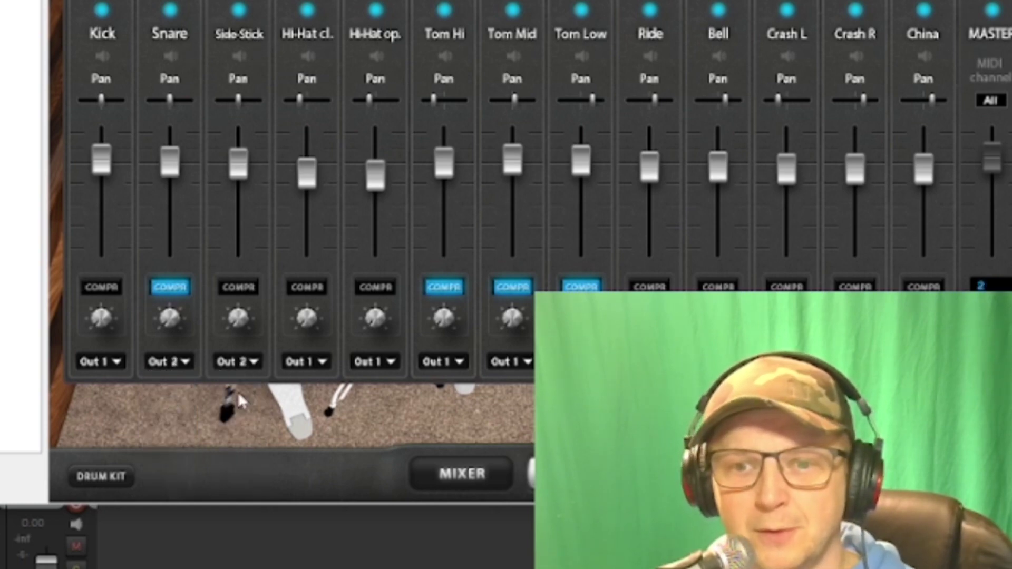
{"action": "left_click", "coordinate": [232, 390]}
{"action": "left_click", "coordinate": [615, 367]}
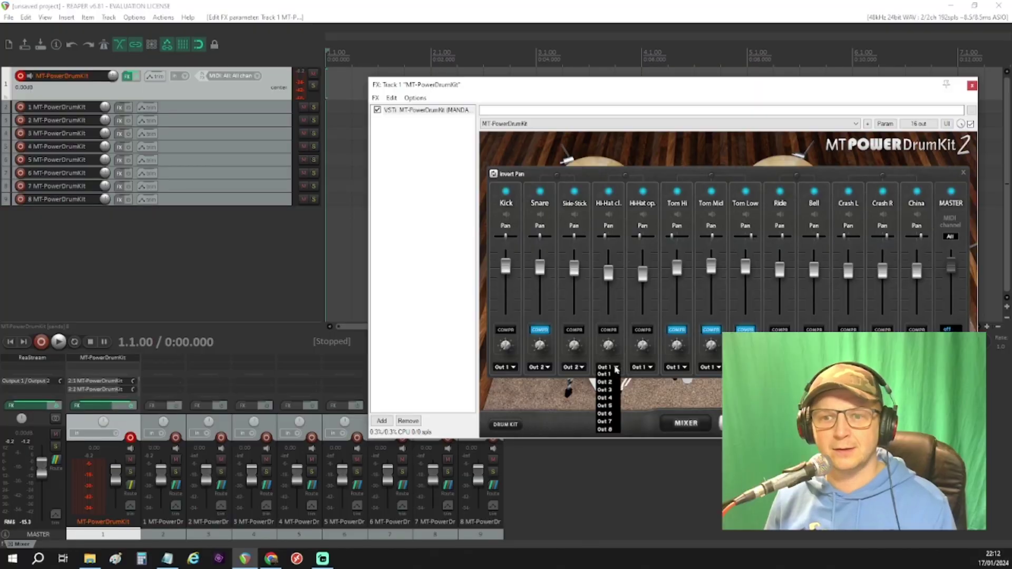
{"action": "left_click", "coordinate": [604, 390]}
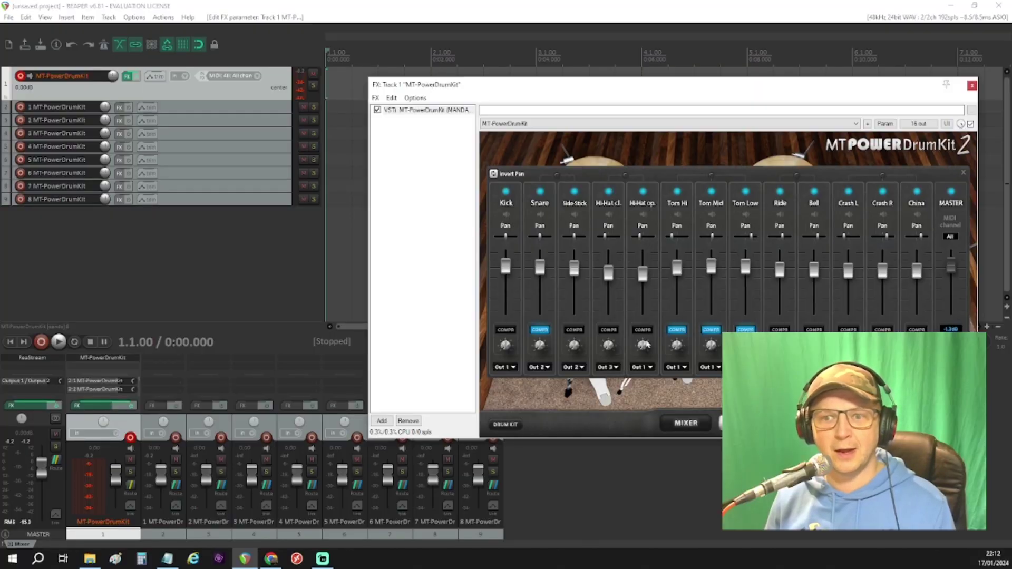
{"action": "left_click", "coordinate": [646, 369]}
{"action": "left_click", "coordinate": [640, 390]}
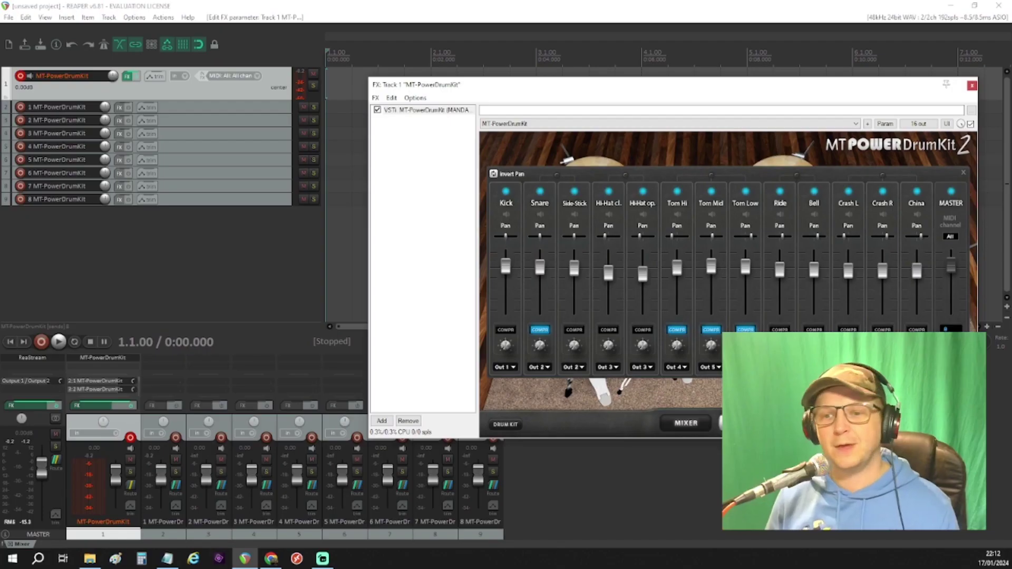
{"action": "left_click", "coordinate": [962, 175]}
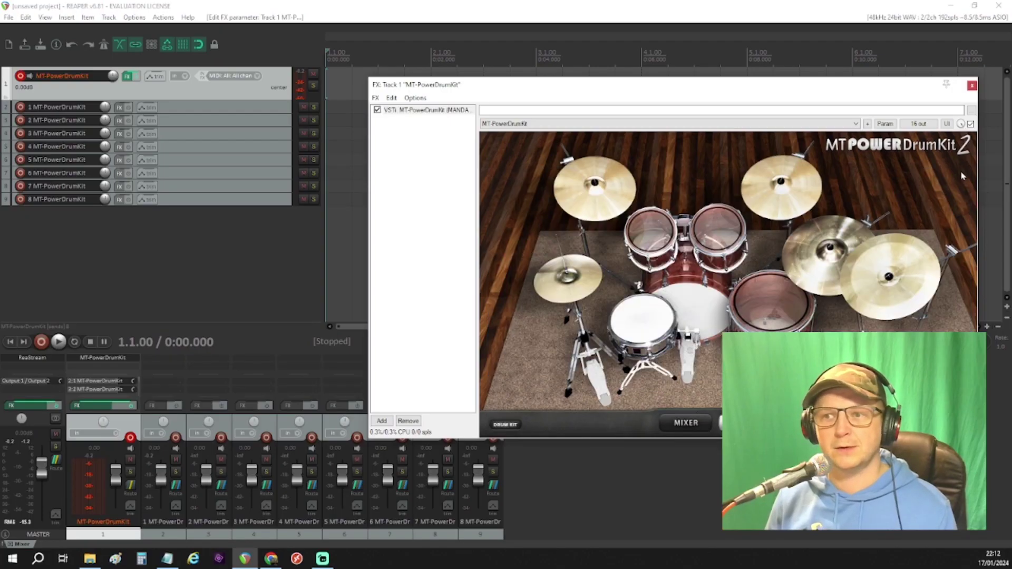
{"action": "left_click", "coordinate": [645, 332]}
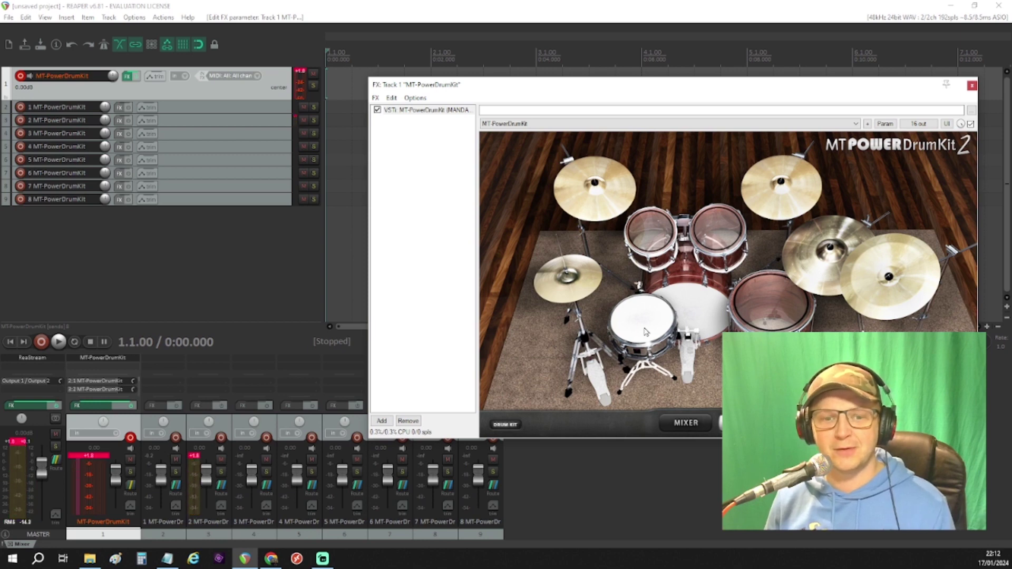
{"action": "left_click", "coordinate": [645, 332]}
{"action": "left_click", "coordinate": [645, 332]}
{"action": "left_click", "coordinate": [645, 332]}
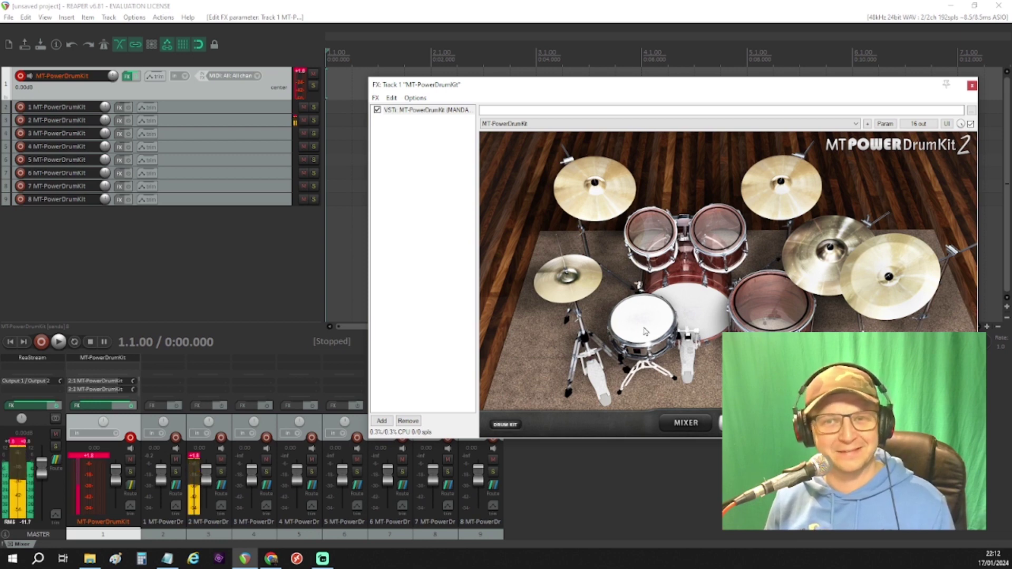
{"action": "left_click", "coordinate": [765, 315]}
{"action": "left_click", "coordinate": [766, 315]}
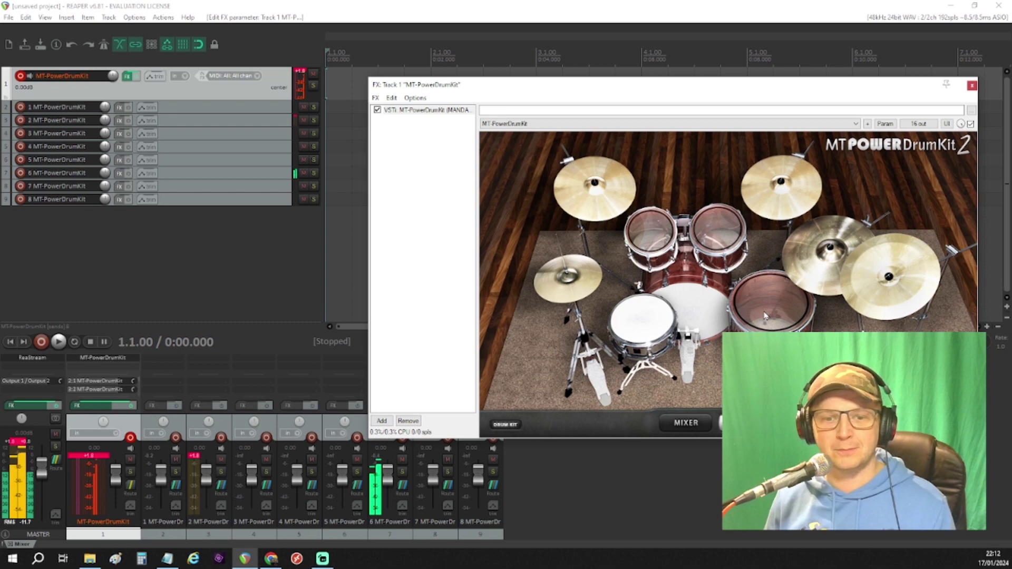
{"action": "left_click", "coordinate": [798, 275]}
{"action": "left_click", "coordinate": [799, 275]}
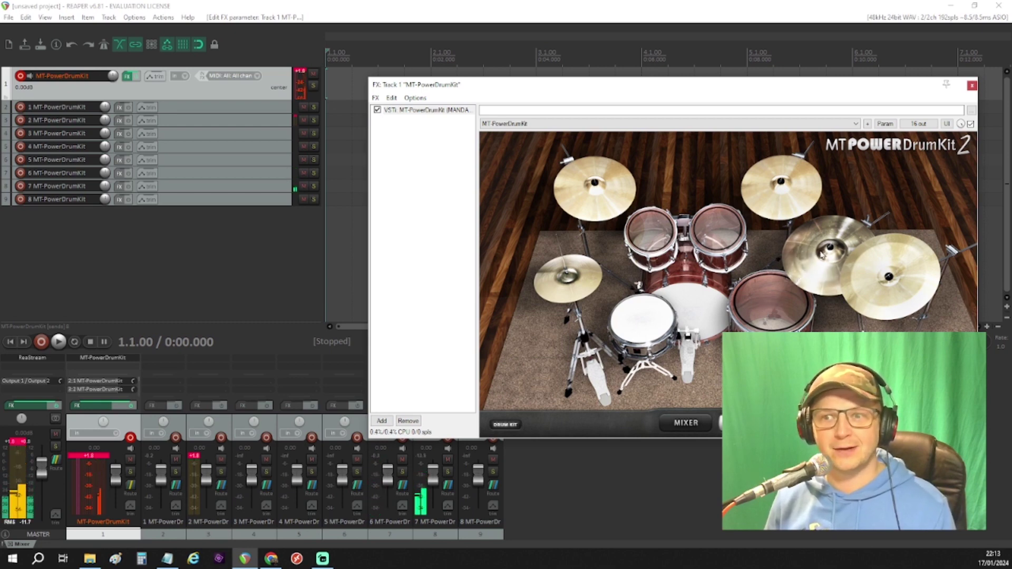
{"action": "left_click", "coordinate": [823, 253]}
{"action": "left_click", "coordinate": [823, 253]}
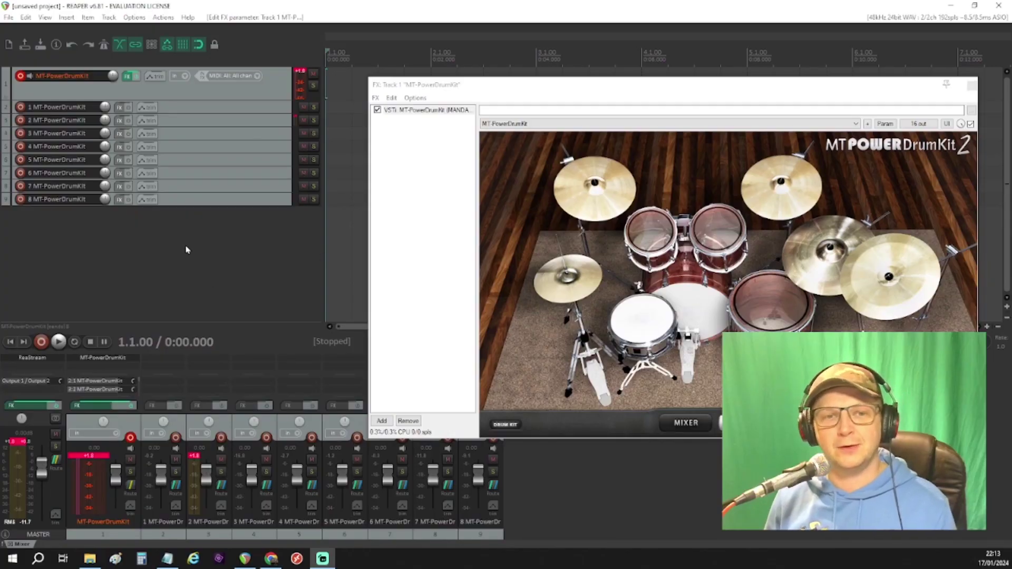
Add an empty track at the top and nest the MT-PowerDrumKit track and its eight outputs inside it as a folder
{"action": "double_click", "coordinate": [186, 250]}
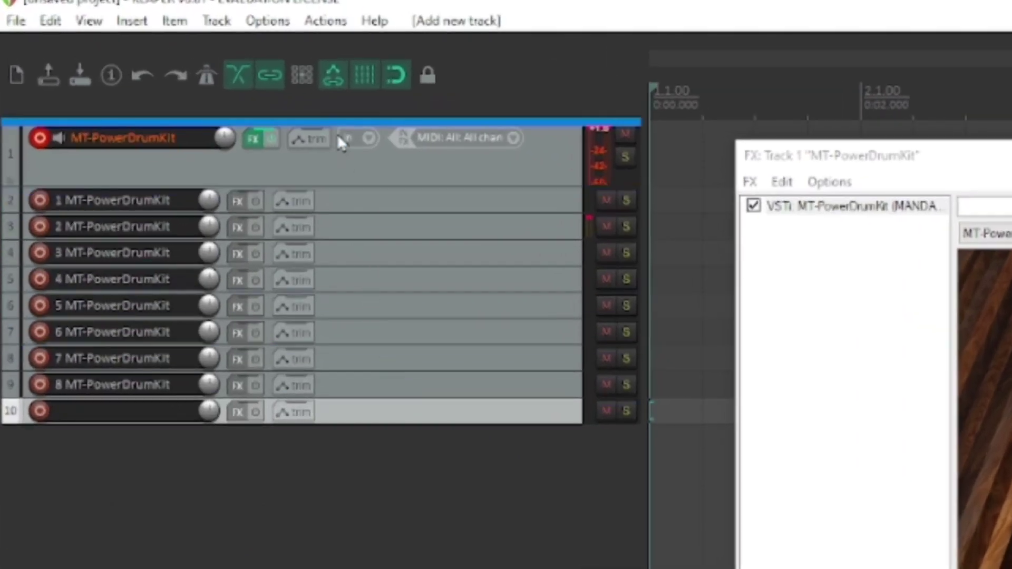
{"action": "left_click_drag", "start_coordinate": [337, 134], "coordinate": [336, 123]}
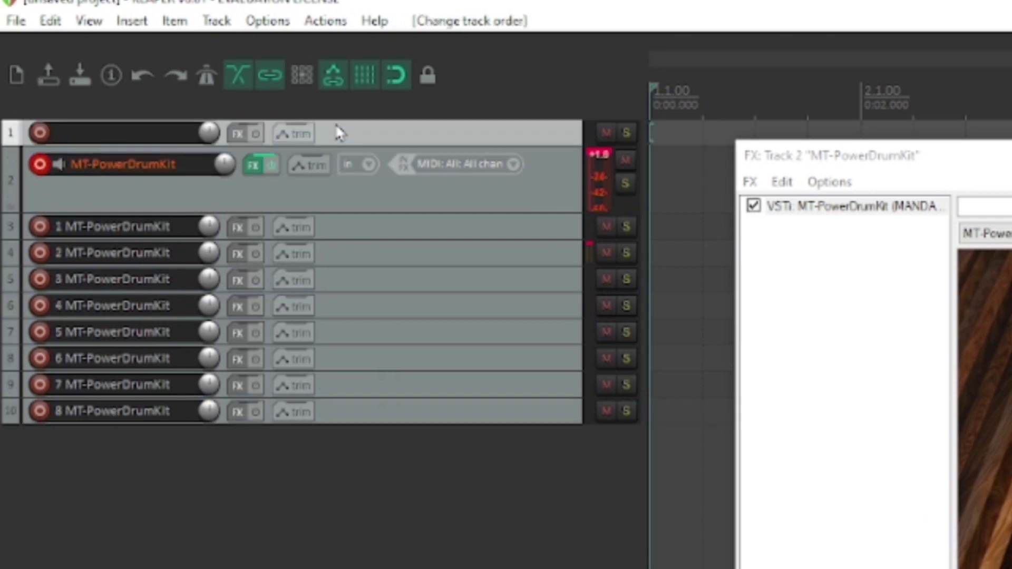
{"action": "left_click", "coordinate": [382, 201]}
{"action": "left_click", "coordinate": [421, 413], "text": "shift"}
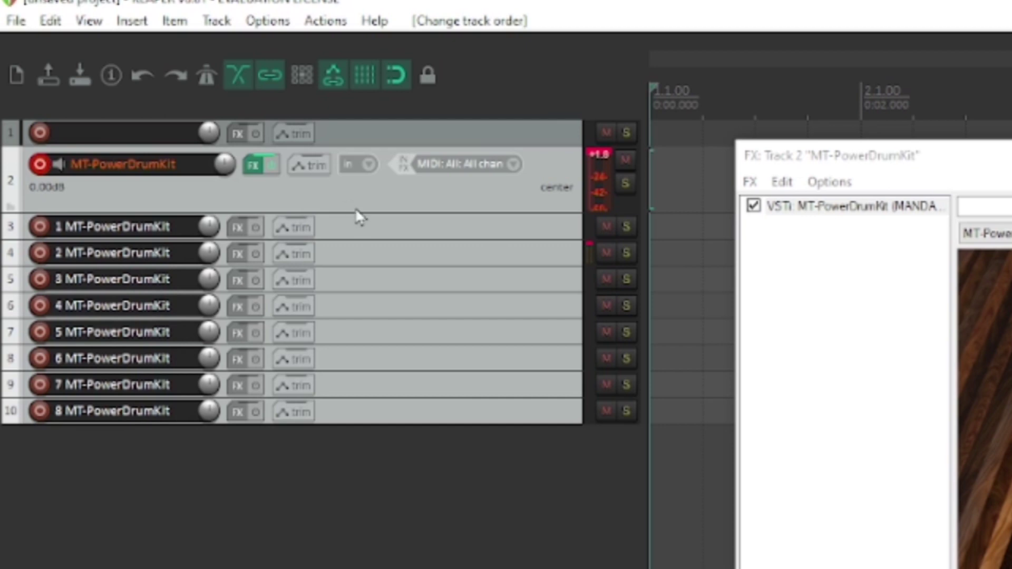
{"action": "left_click_drag", "start_coordinate": [361, 195], "coordinate": [363, 168]}
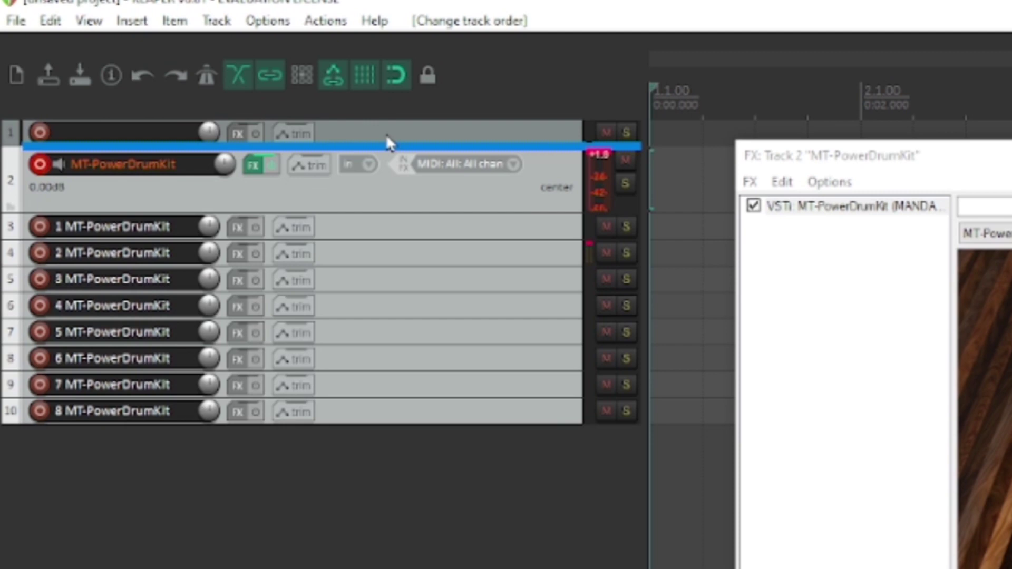
{"action": "left_click_drag", "start_coordinate": [385, 134], "coordinate": [386, 133]}
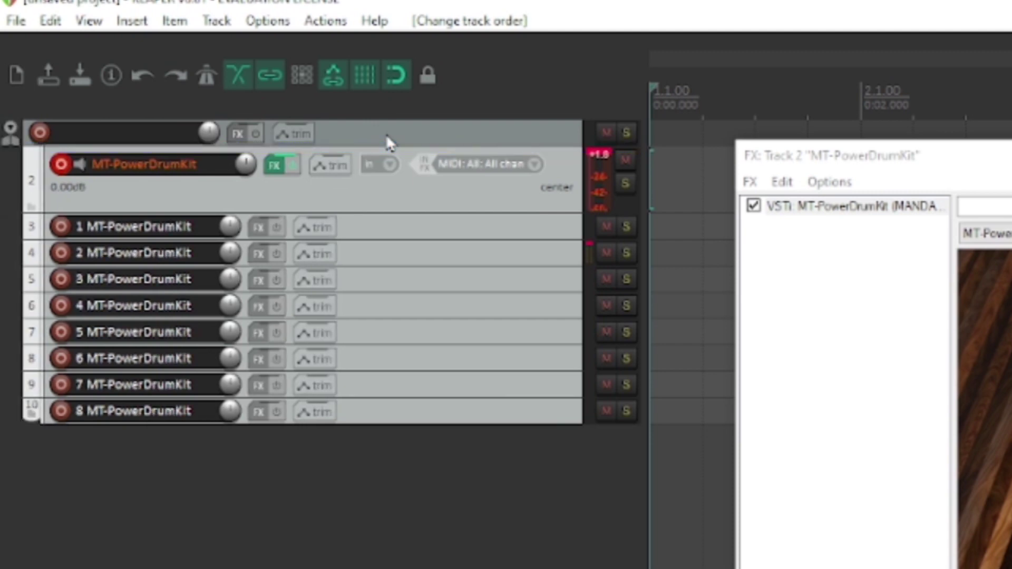
{"action": "left_click", "coordinate": [11, 130]}
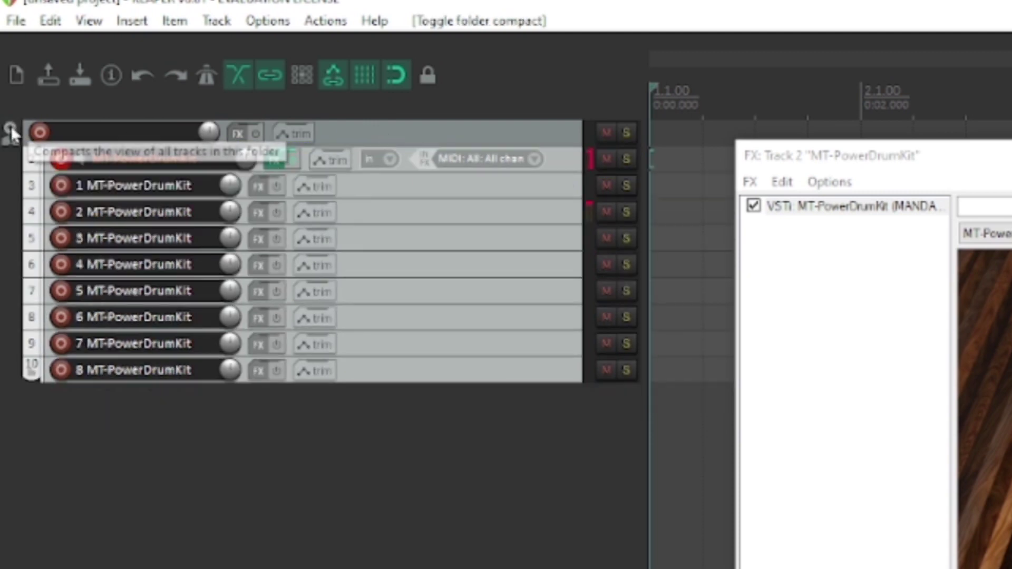
{"action": "left_click", "coordinate": [11, 130]}
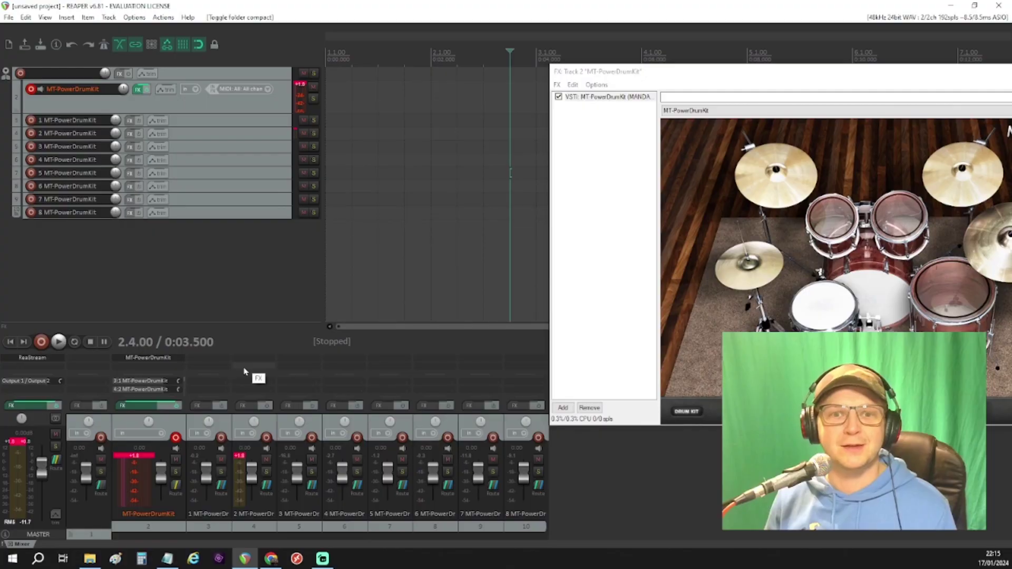
{"action": "right_click", "coordinate": [245, 364]}
{"action": "mouse_move", "coordinate": [316, 120]}
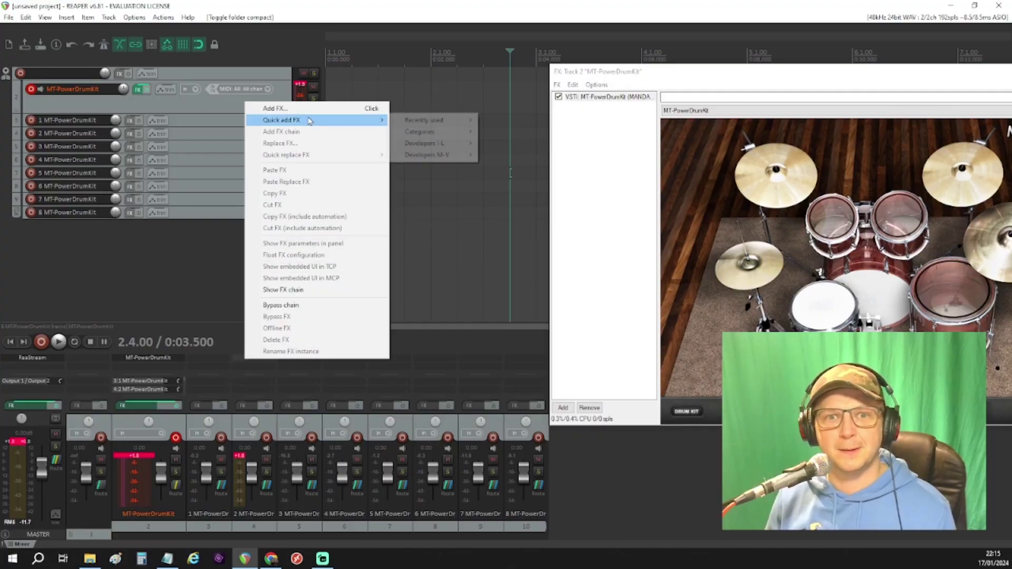
{"action": "mouse_move", "coordinate": [426, 119]}
{"action": "left_click", "coordinate": [537, 178]}
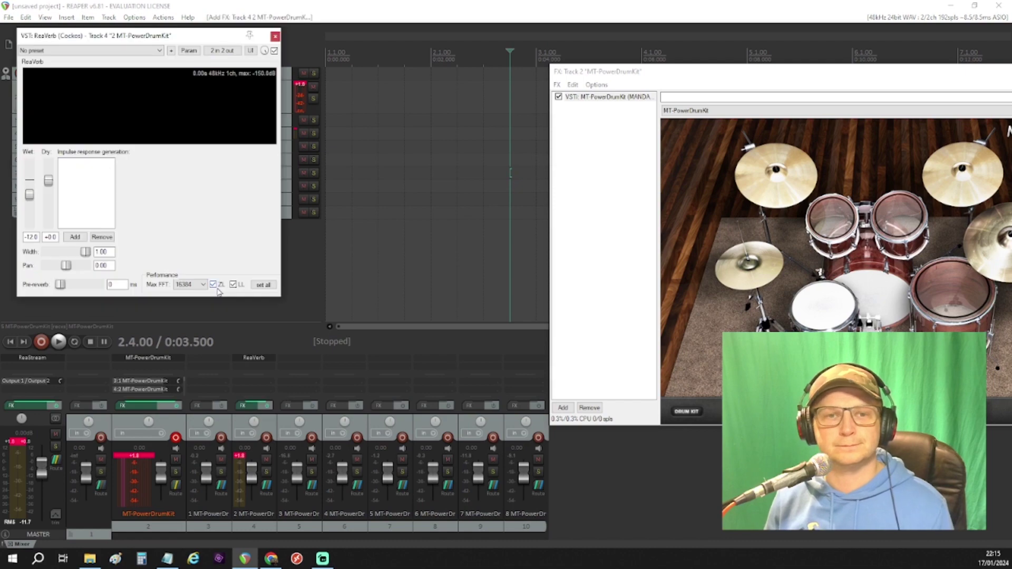
{"action": "left_click", "coordinate": [58, 51]}
{"action": "left_click", "coordinate": [40, 90]}
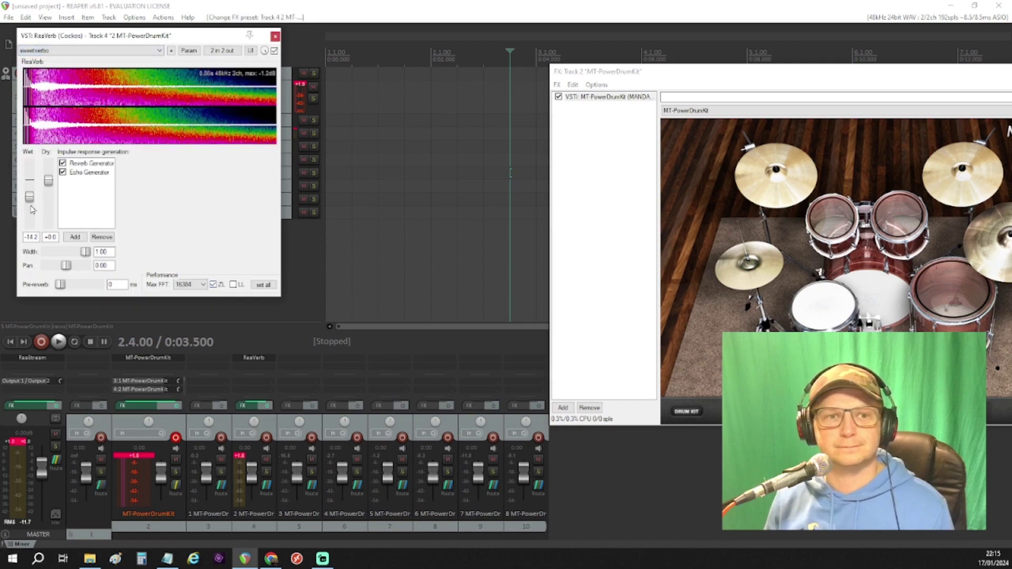
{"action": "left_click", "coordinate": [826, 316]}
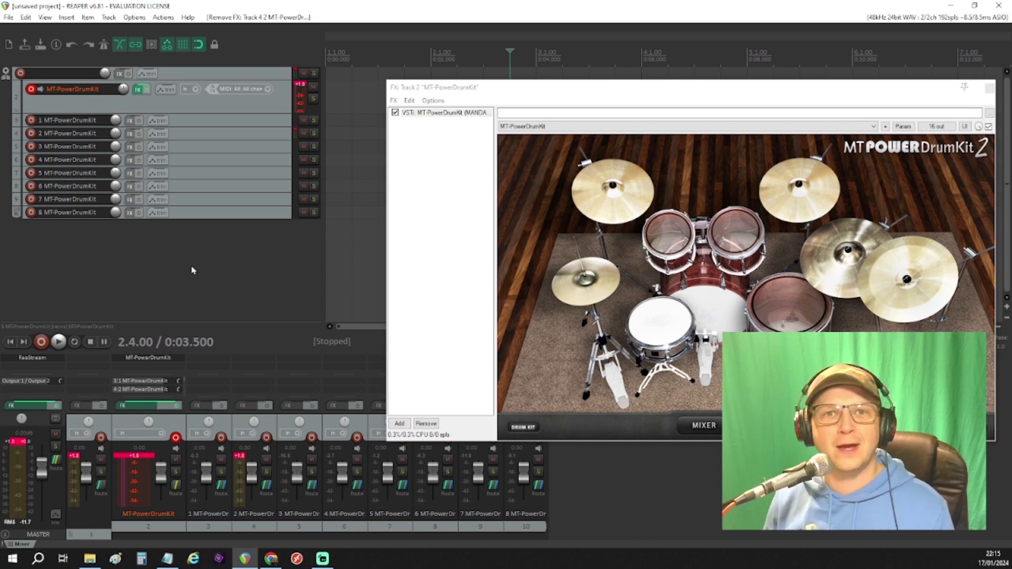
{"action": "double_click", "coordinate": [55, 75]}
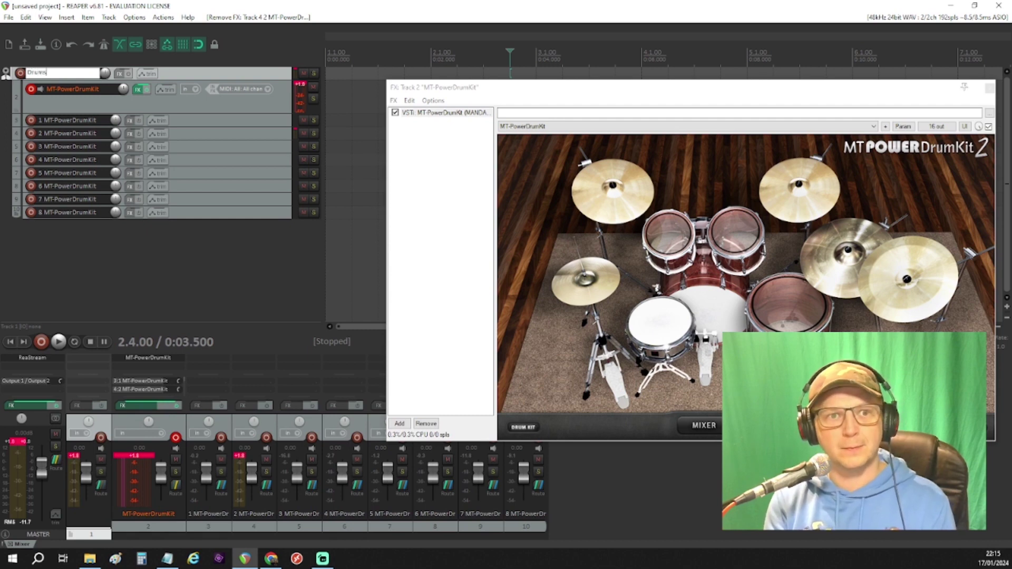
Name the top folder track 'Drums' and give it a custom red track colour
{"action": "type", "text": "Drums"}
{"action": "left_click", "coordinate": [183, 293]}
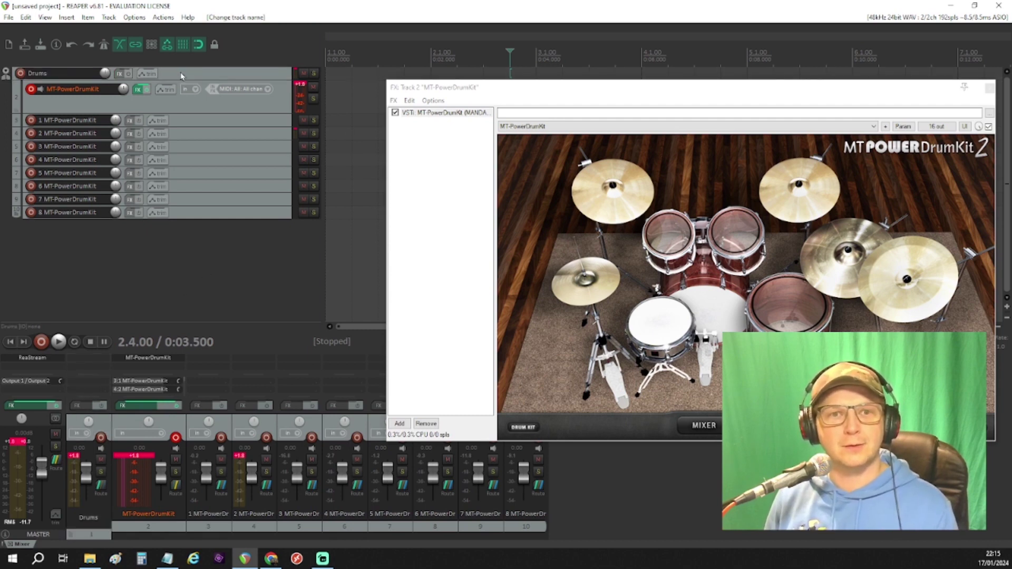
{"action": "right_click", "coordinate": [175, 73]}
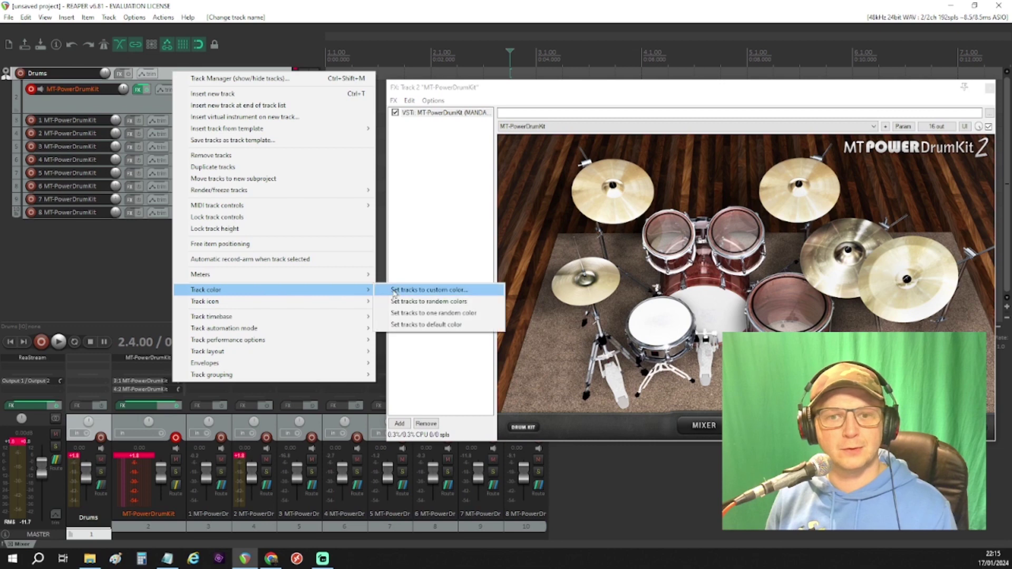
{"action": "left_click", "coordinate": [453, 290]}
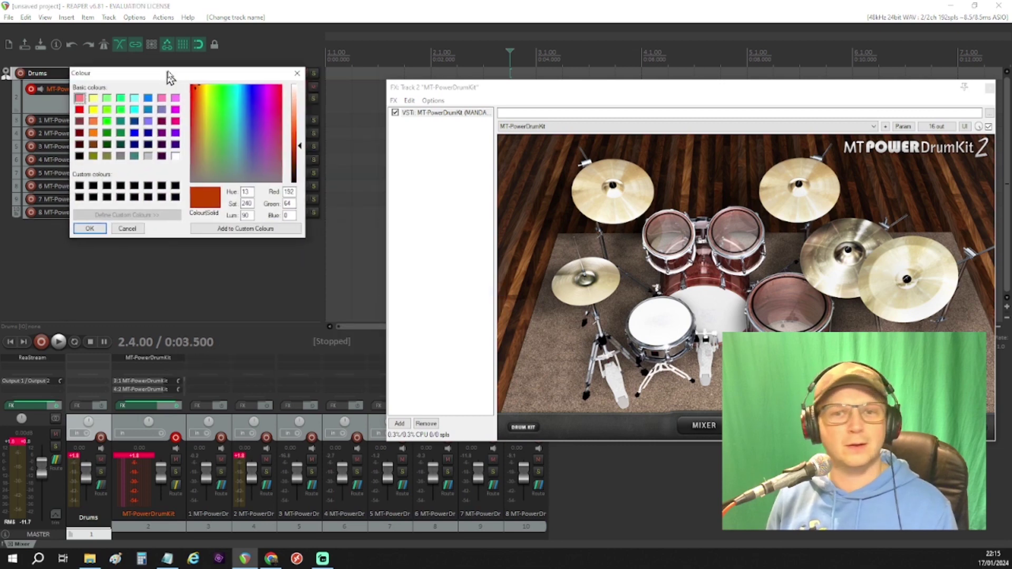
{"action": "left_click", "coordinate": [348, 154]}
{"action": "left_click", "coordinate": [358, 273]}
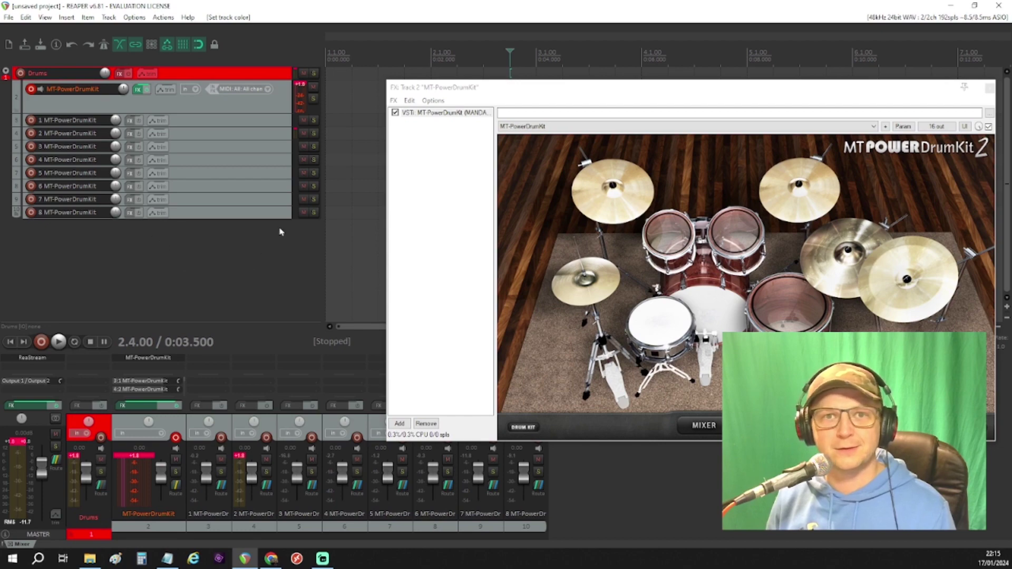
Save the Drums folder and its tracks as the track template 'MT Drummer'
{"action": "right_click", "coordinate": [204, 74]}
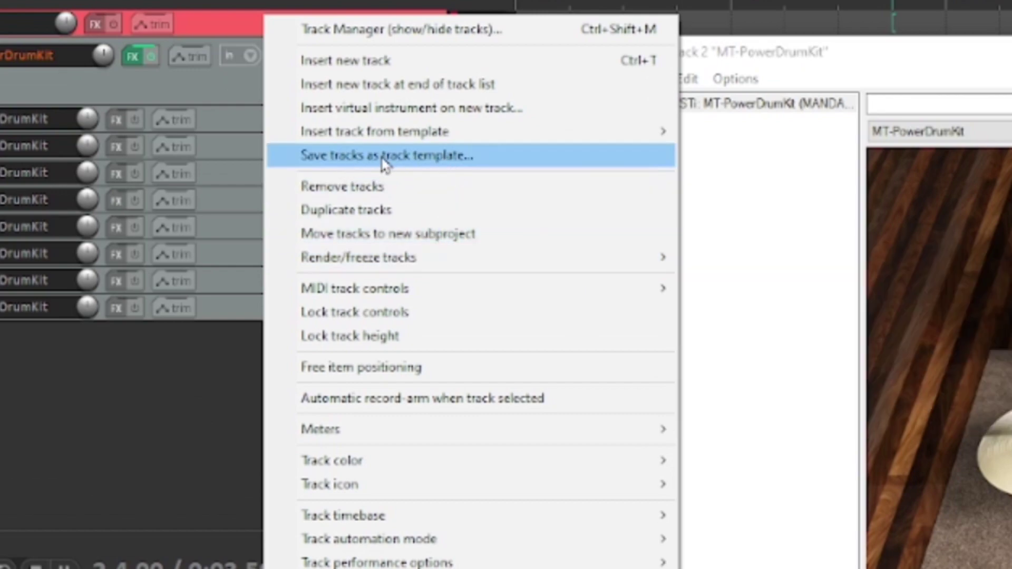
{"action": "left_click", "coordinate": [394, 165]}
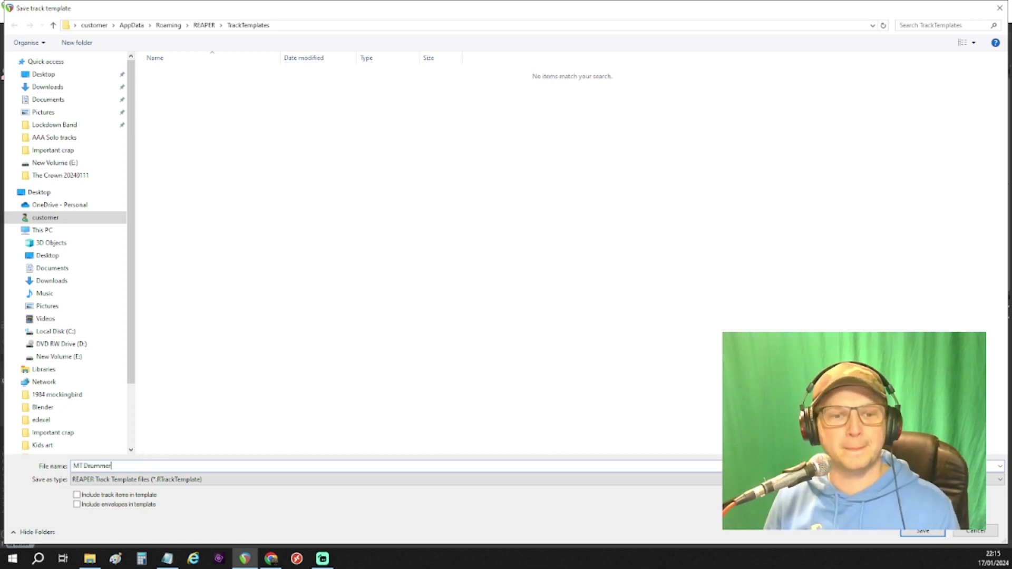
{"action": "left_click", "coordinate": [917, 532]}
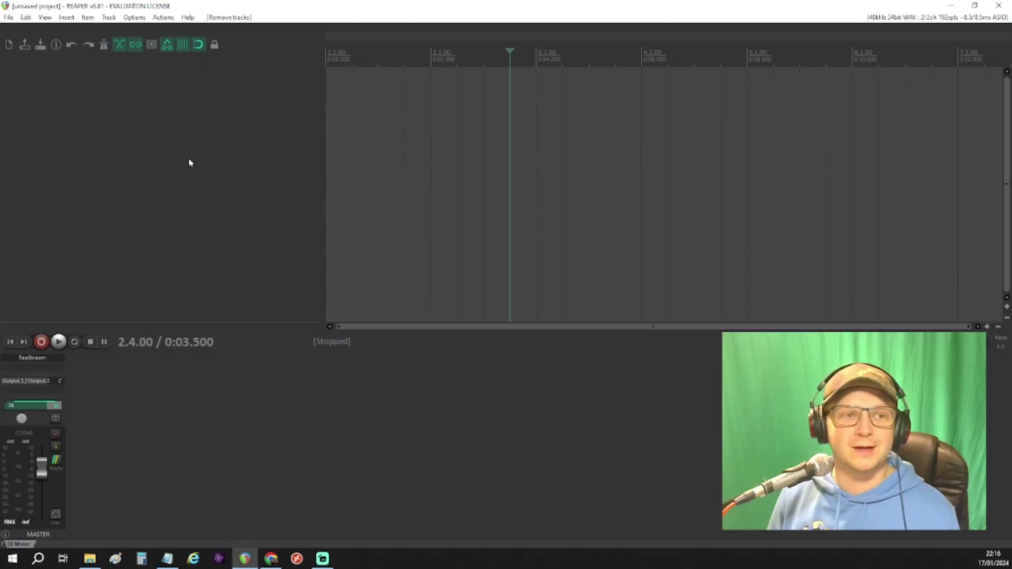
Bring up the add-track options in the now empty track panel
{"action": "right_click", "coordinate": [111, 96]}
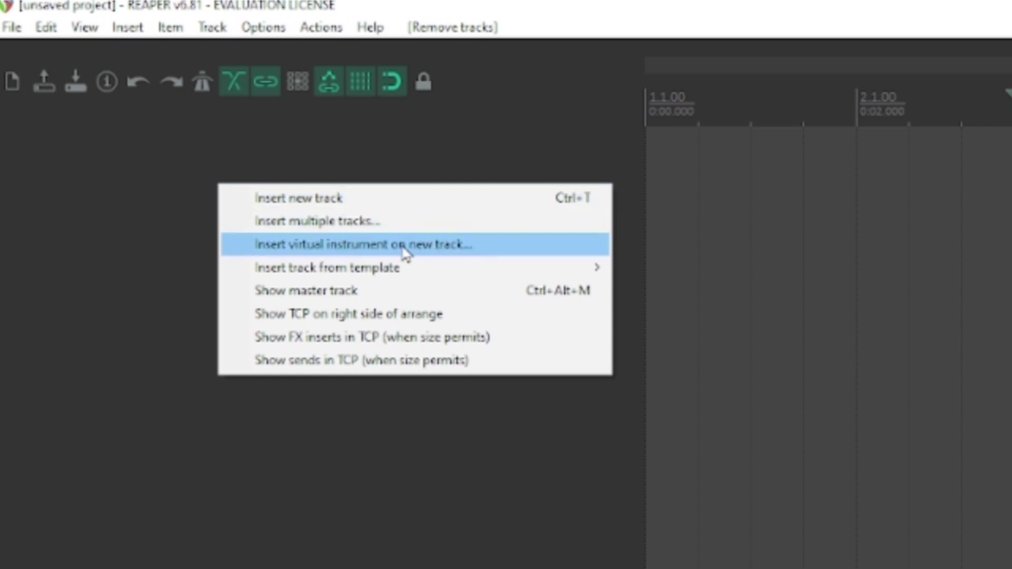
Insert the MT Drummer track template into the empty project
{"action": "mouse_move", "coordinate": [292, 275]}
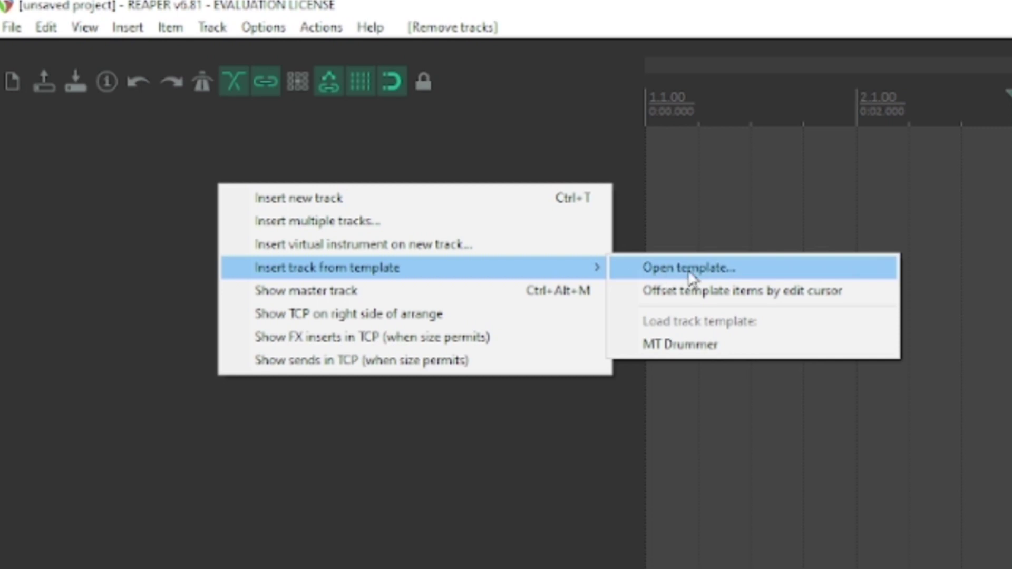
{"action": "left_click", "coordinate": [718, 345]}
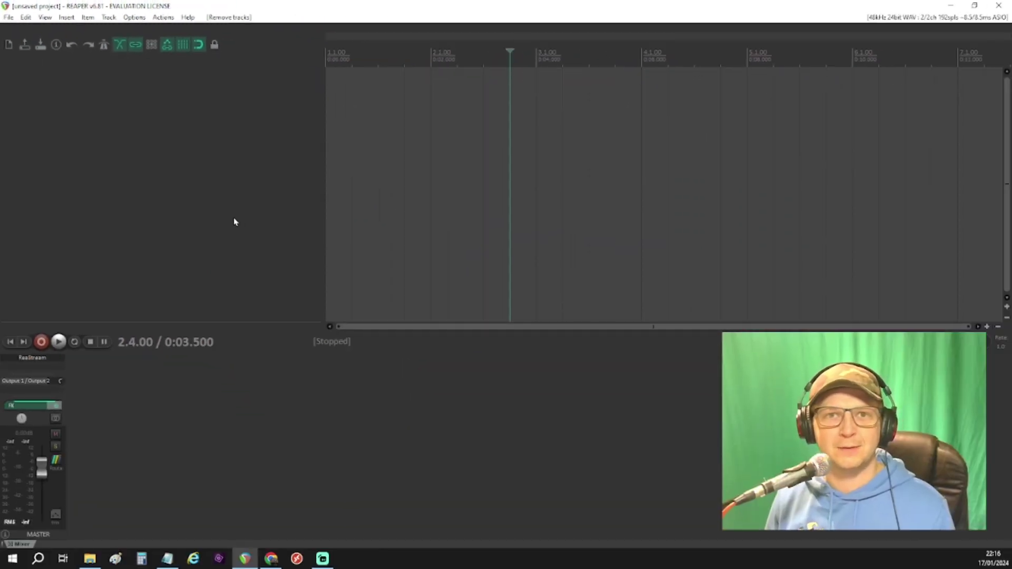